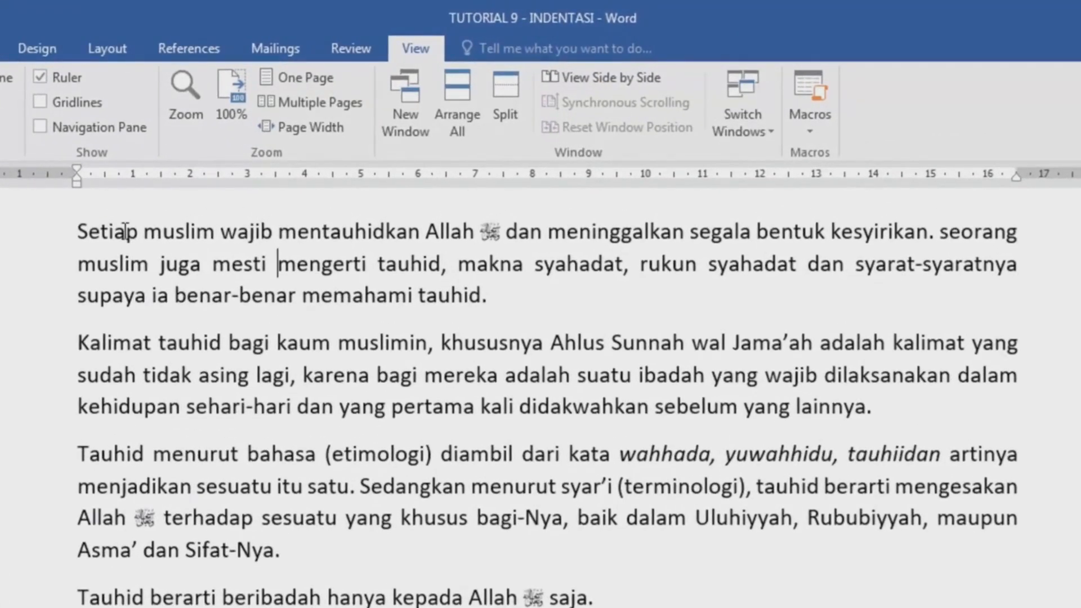
# Indent the first line of the opening paragraph, starting with "Setiap muslim", to about 1.25 cm.
pyautogui.click(126, 231)
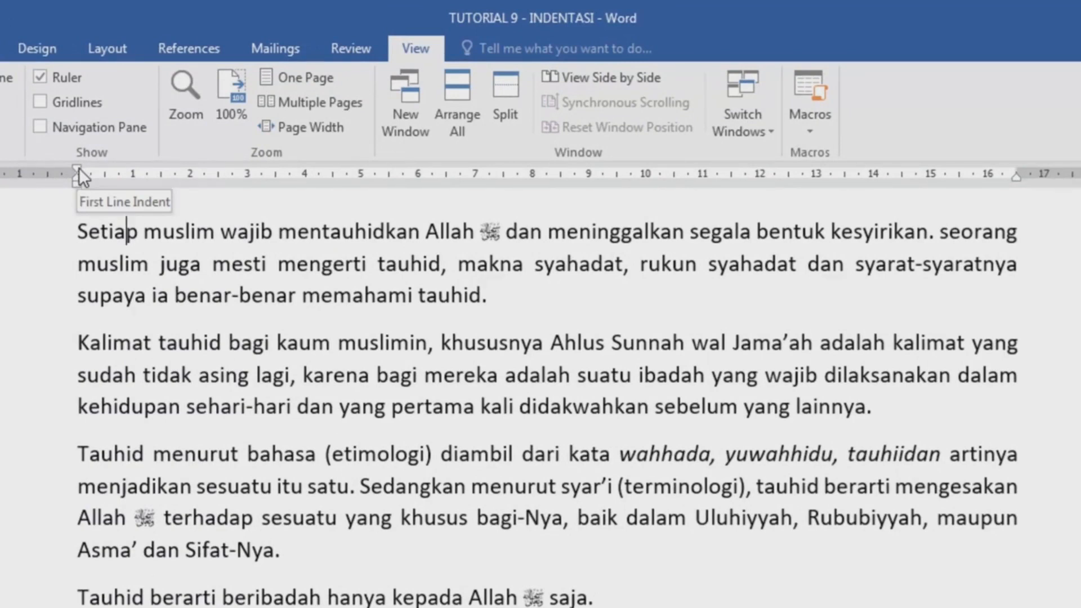
pyautogui.moveTo(79, 168); pyautogui.dragTo(149, 174)
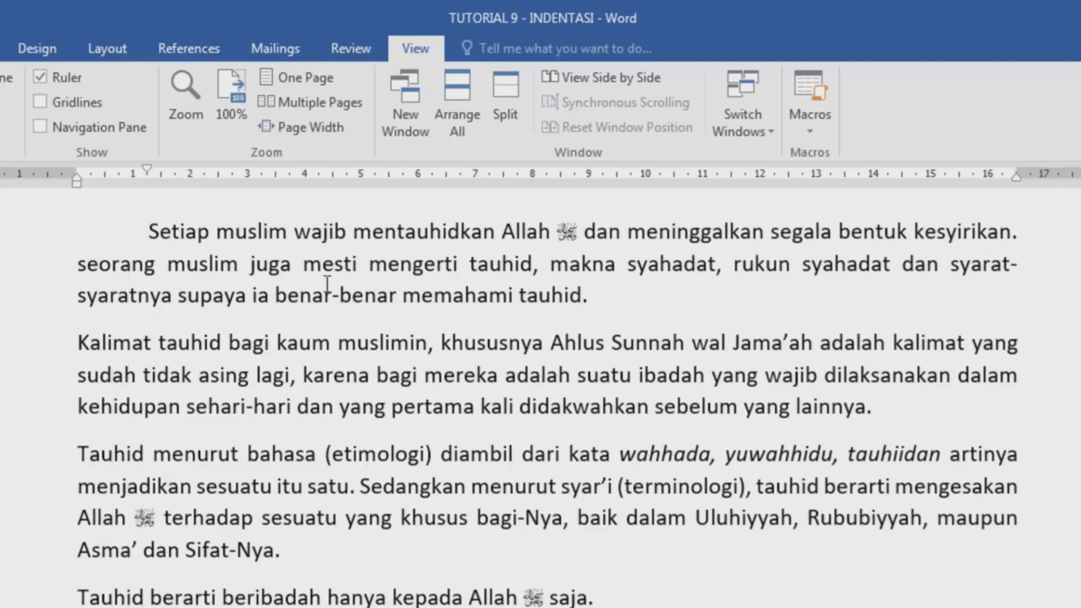
# Add two paragraphs of filler text below the first paragraph to try out the inherited first-line indent.
pyautogui.click(623, 296)
pyautogui.press('Return')
pyautogui.write('h')
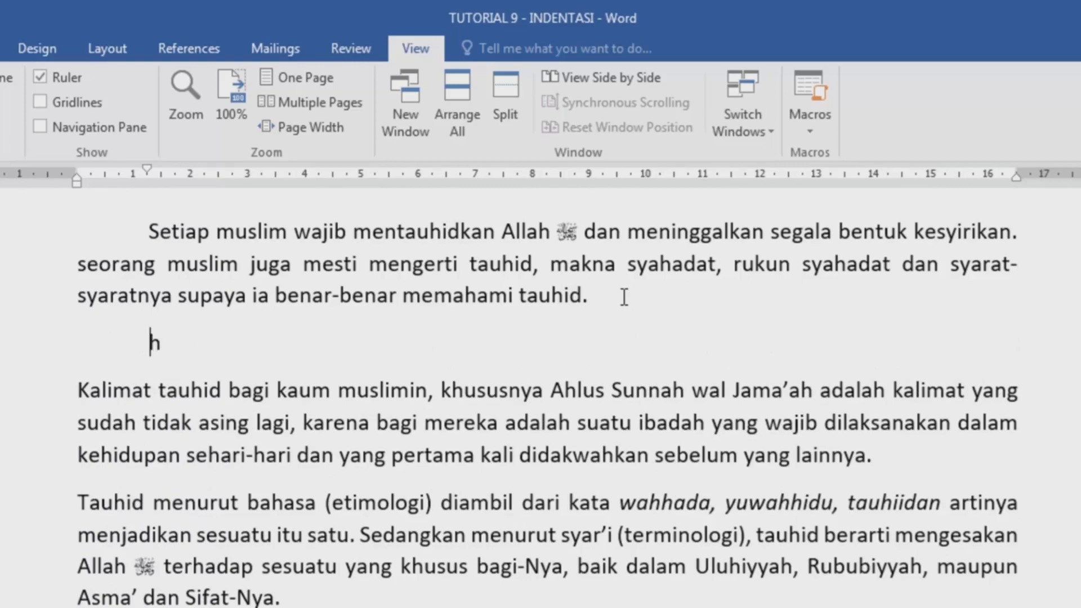
pyautogui.write('jjhjkhkhkj')
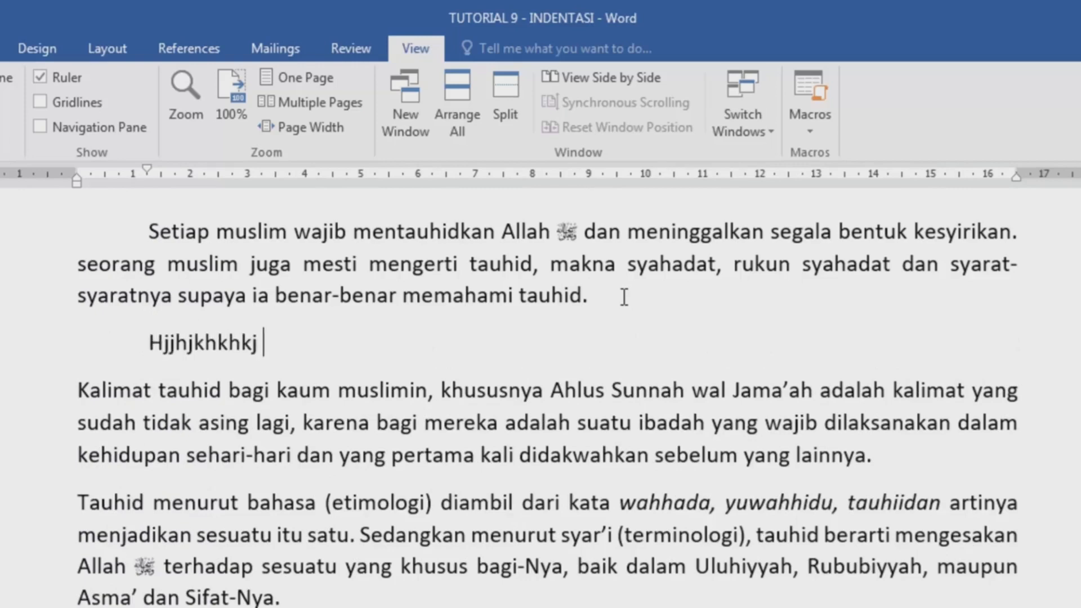
pyautogui.press('Return')
pyautogui.write('jhjk')
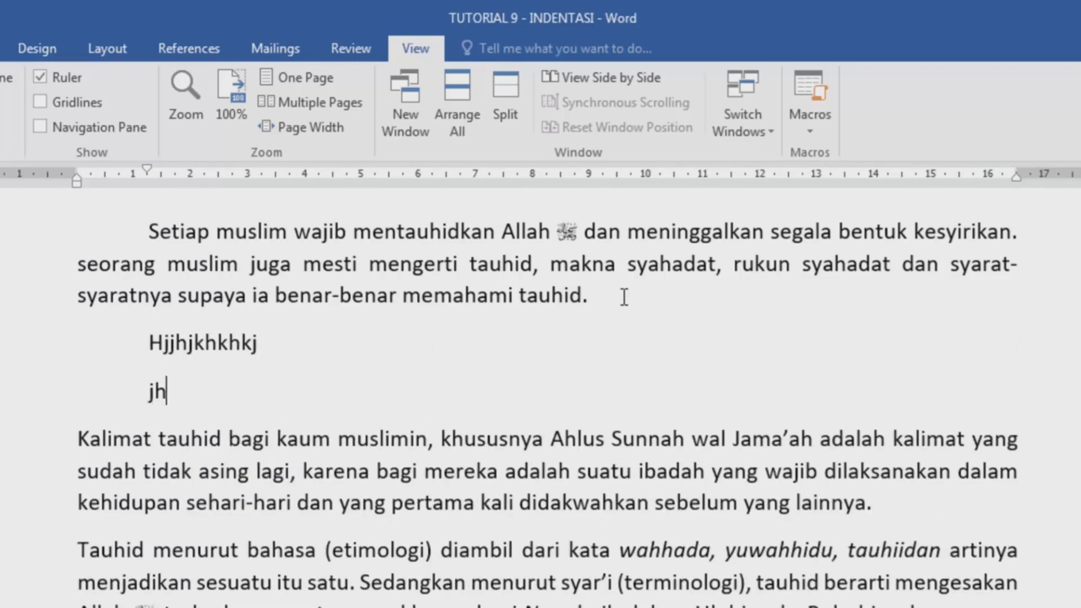
pyautogui.write('hjk')
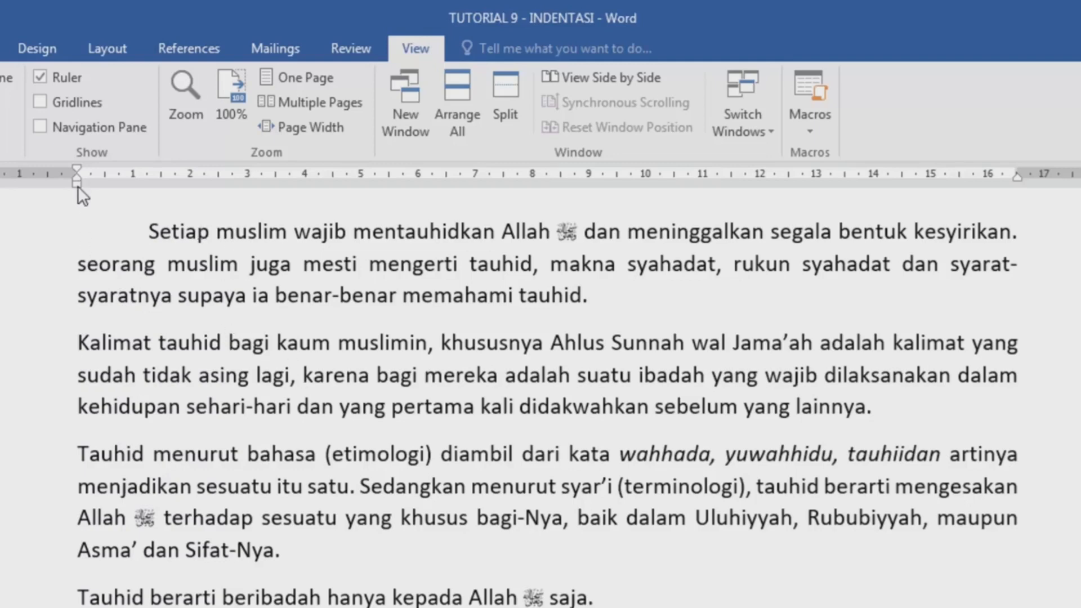
# Apply a hanging indent of 4 cm to the second paragraph, starting with "Kalimat tauhid".
pyautogui.moveTo(76, 184)
pyautogui.mouseDown()
pyautogui.moveTo(303, 191)
pyautogui.moveTo(254, 170)
pyautogui.moveTo(75, 180)
pyautogui.mouseUp()
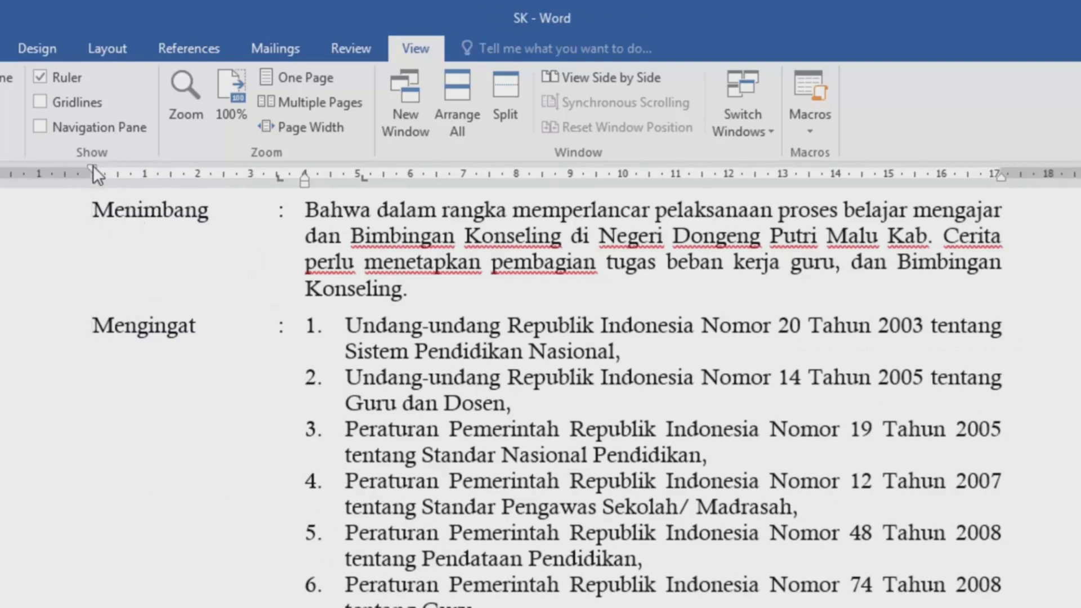
pyautogui.click(304, 184)
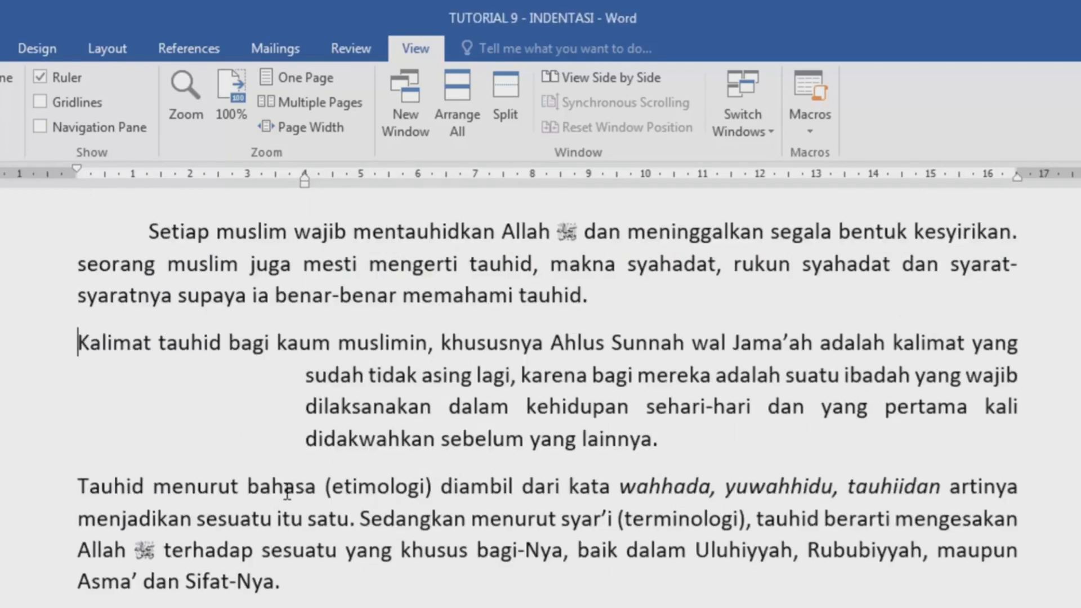
# Insert a numbered list below the paragraph ending in "Asma' dan Sifat-Nya." with the filler items "Hjkhjkhkh" and "hjkhjk".
pyautogui.scroll(-1, 287, 493)
pyautogui.scroll(-1, 287, 493)
pyautogui.click(302, 375)
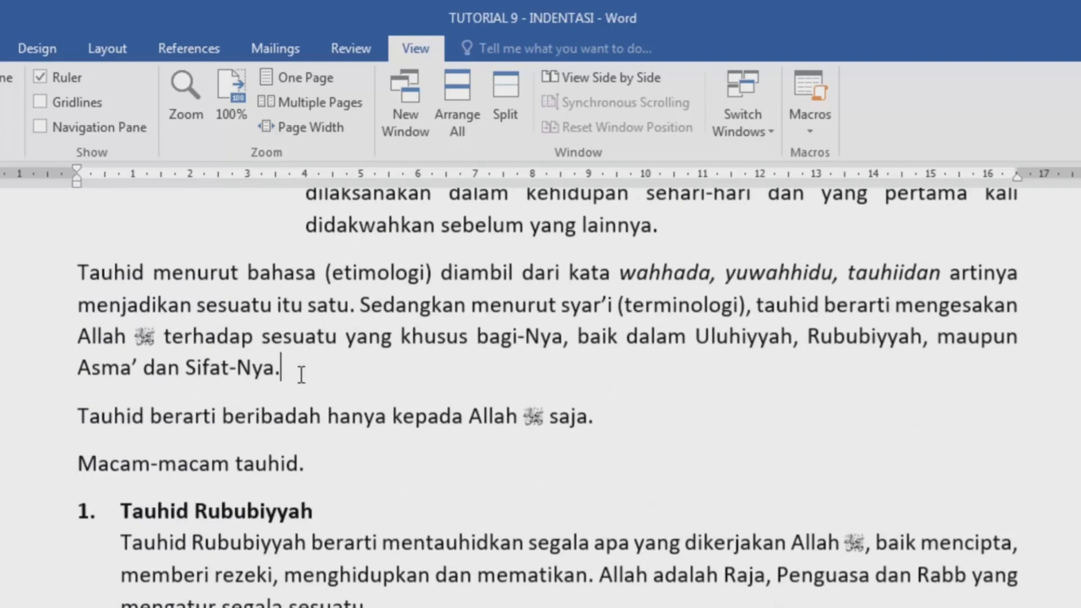
pyautogui.press('Return')
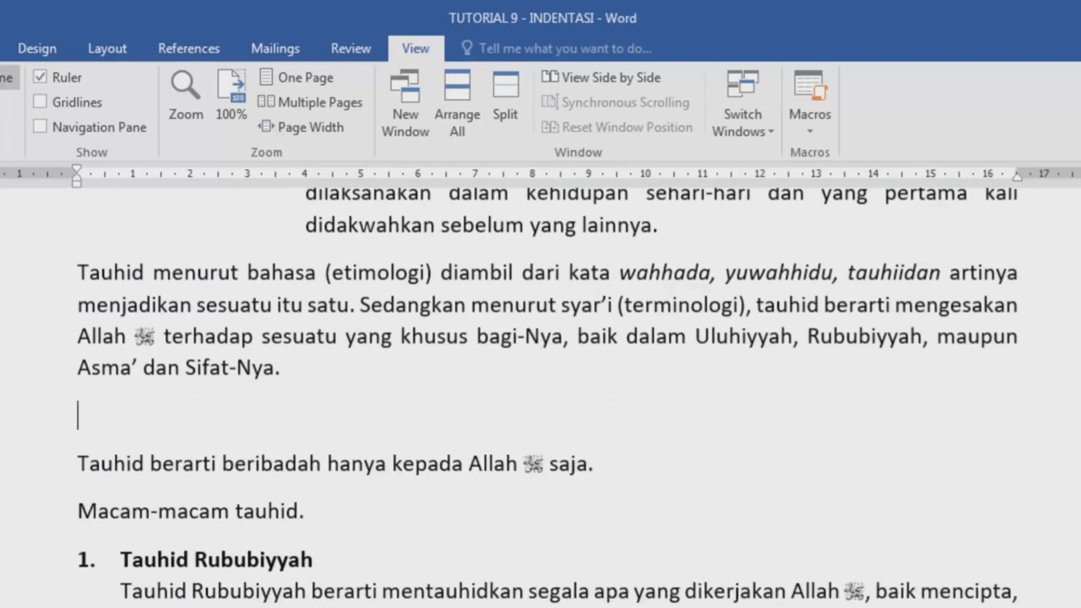
pyautogui.click(0, 48)
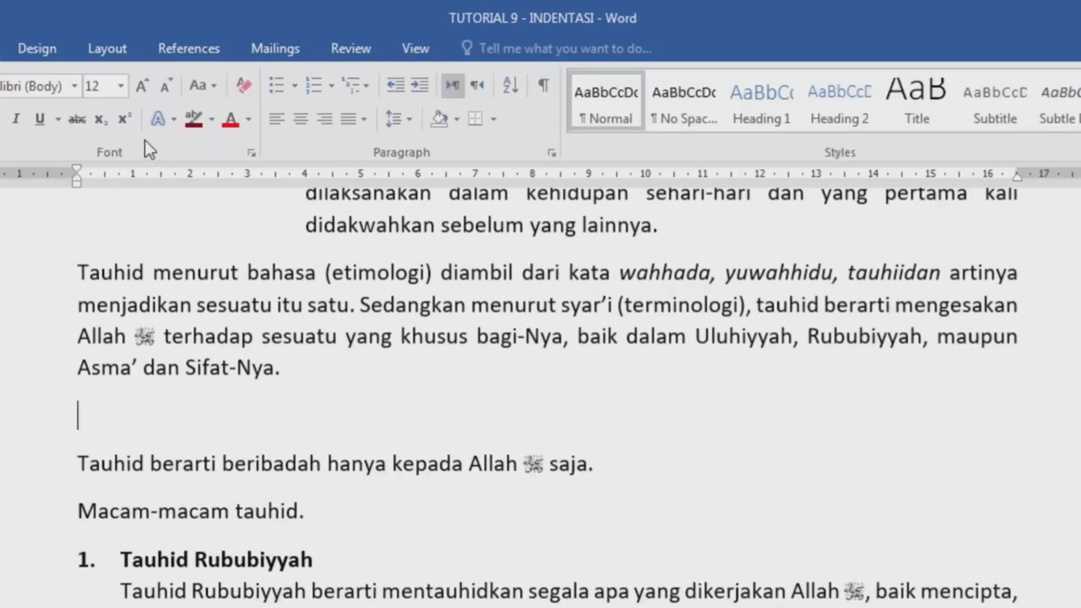
pyautogui.click(315, 87)
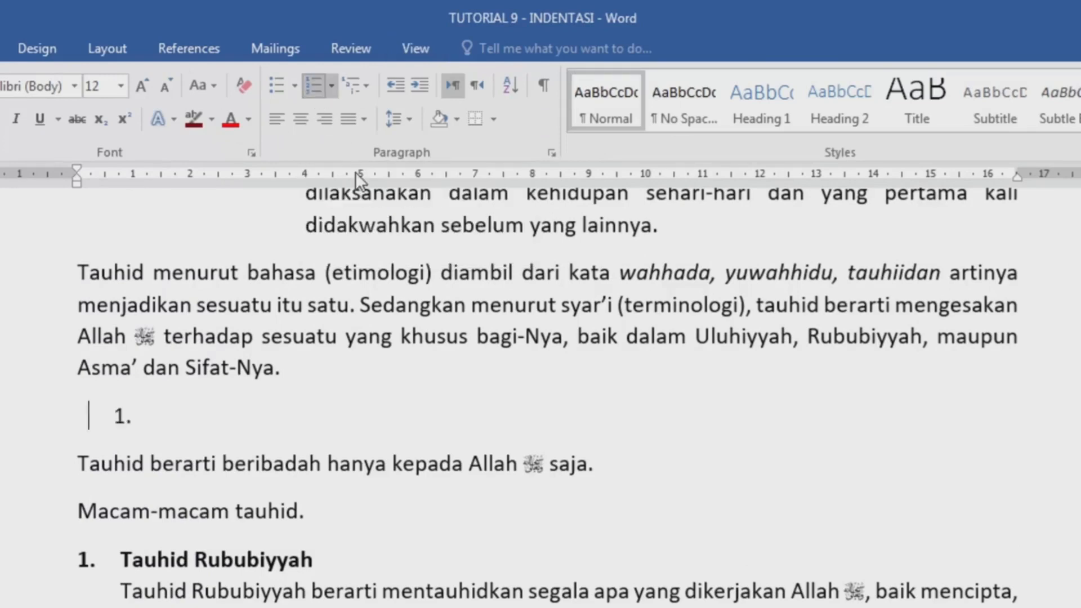
pyautogui.write('hjkhjkhkh')
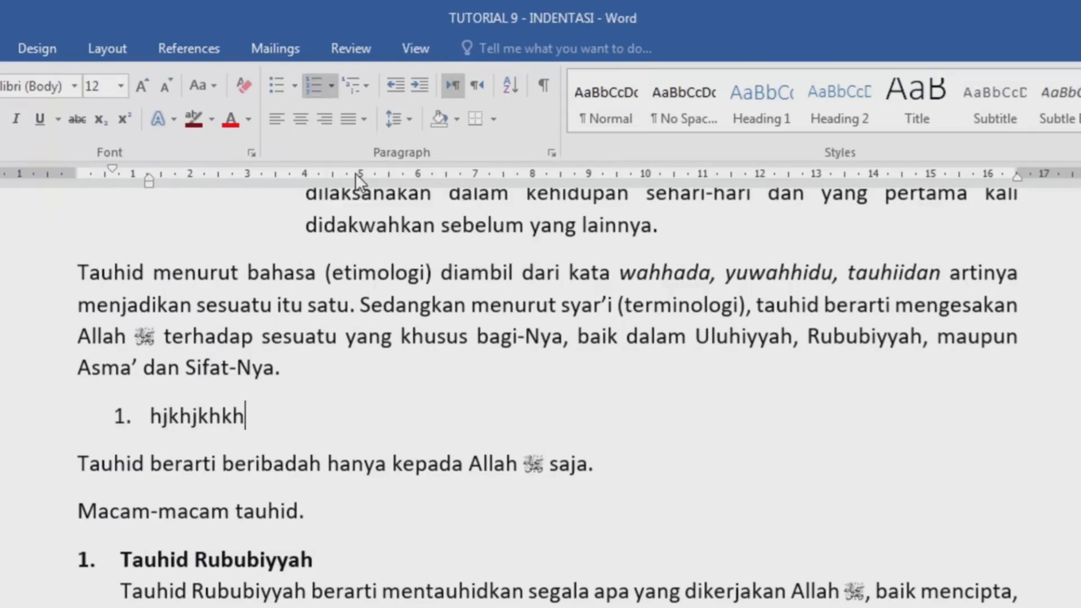
pyautogui.press('Return')
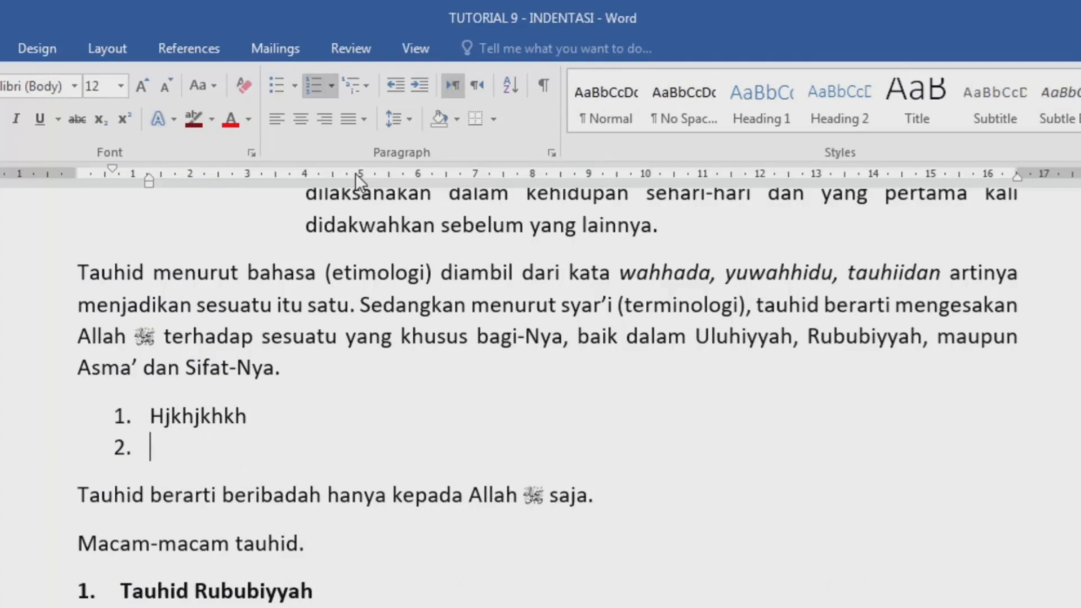
pyautogui.write('hjkhjk')
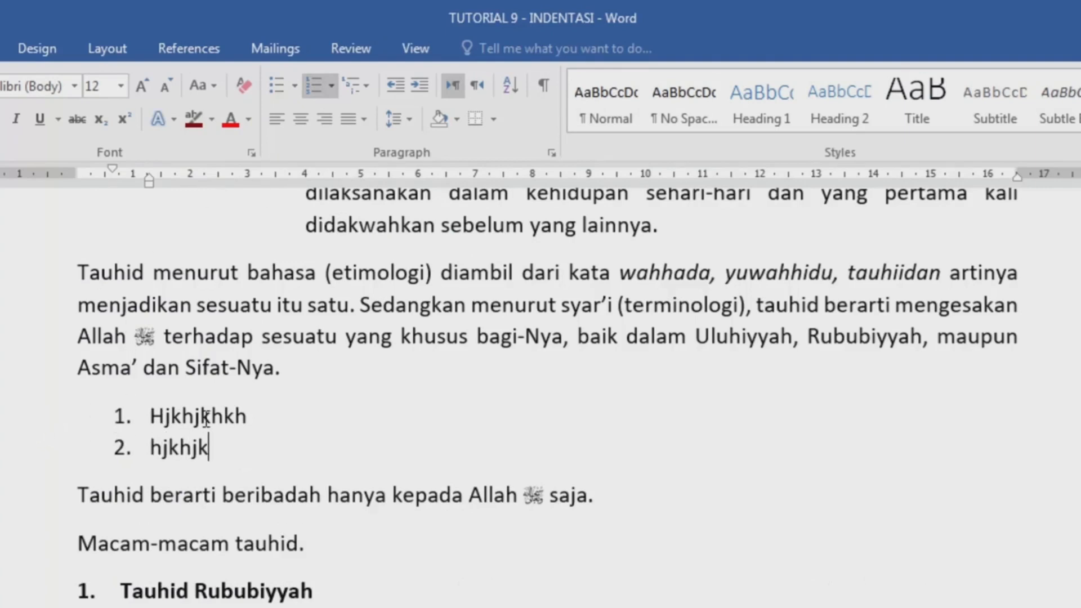
# Align both numbers of the new list with the left margin and set the hanging indent to about 0.75 cm.
pyautogui.rightClick(27, 436)
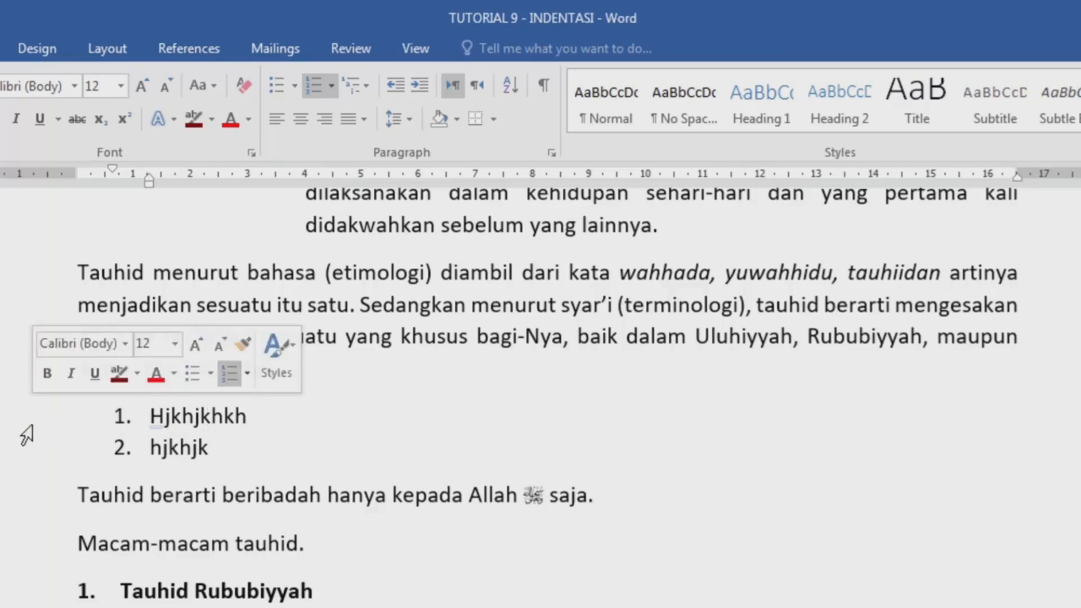
pyautogui.moveTo(26, 435); pyautogui.dragTo(19, 449)
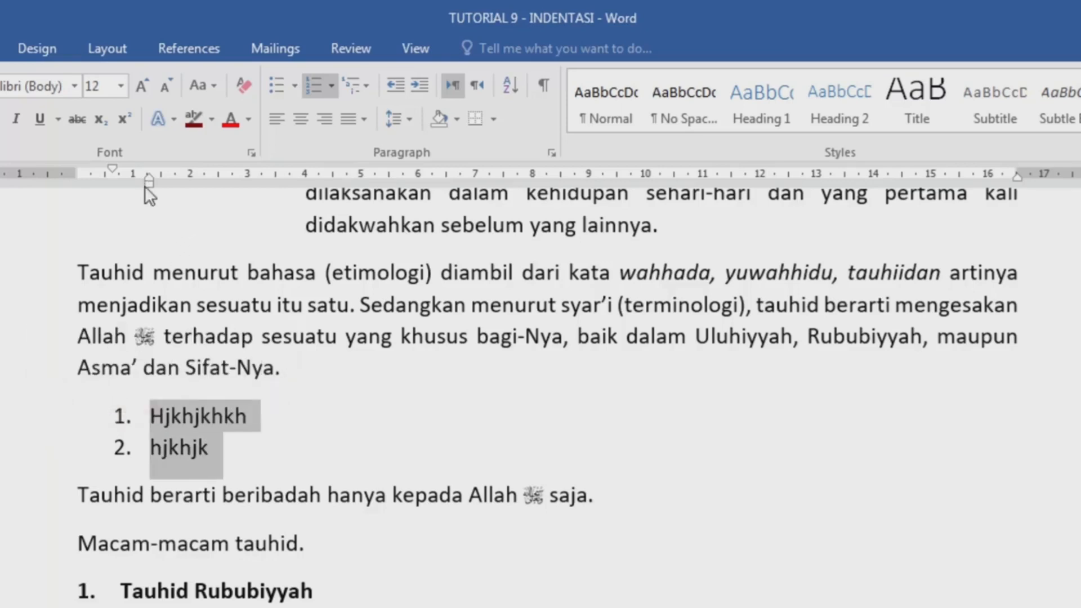
pyautogui.moveTo(148, 185)
pyautogui.mouseDown()
pyautogui.moveTo(109, 184)
pyautogui.moveTo(77, 168)
pyautogui.mouseUp()
pyautogui.moveTo(148, 180); pyautogui.dragTo(123, 179)
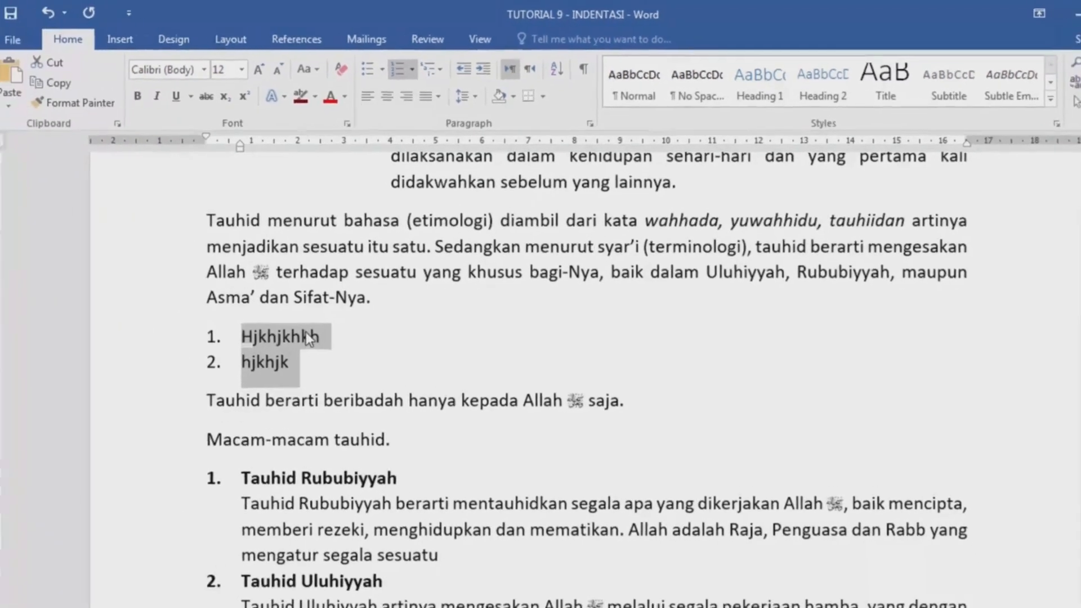
pyautogui.click(337, 336)
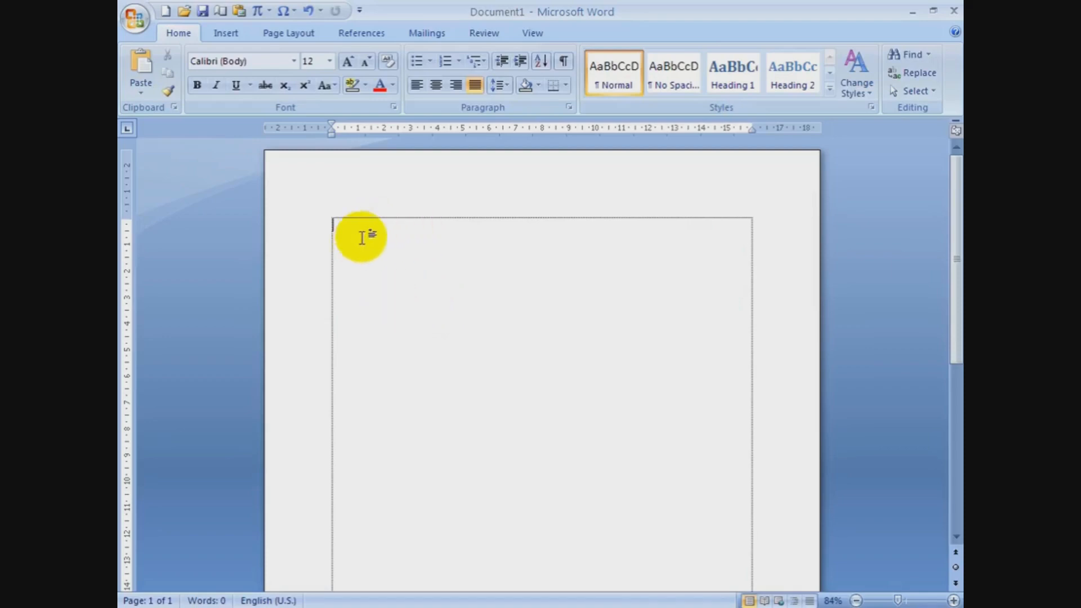
# In the blank document, enter "Nama" and tab to a left tab stop set at 2.5 cm.
pyautogui.click(127, 129)
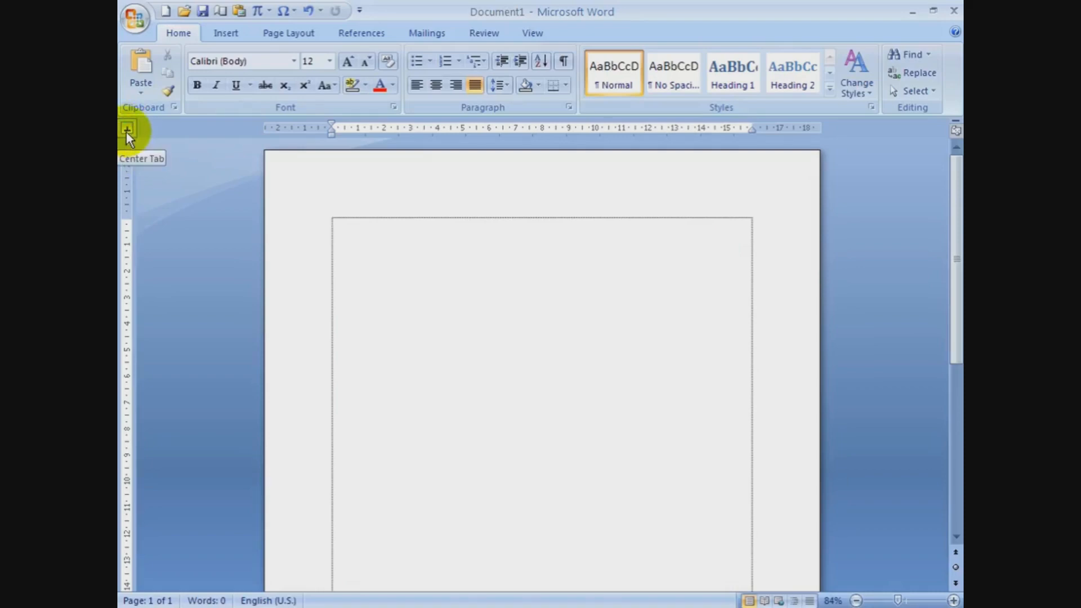
pyautogui.click(126, 133)
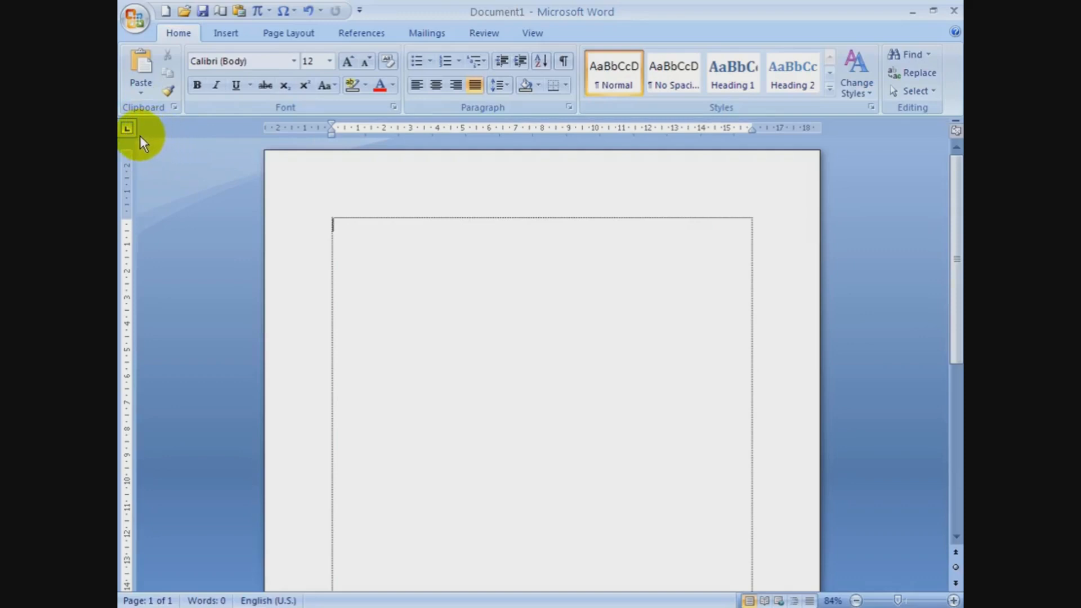
pyautogui.write('nama')
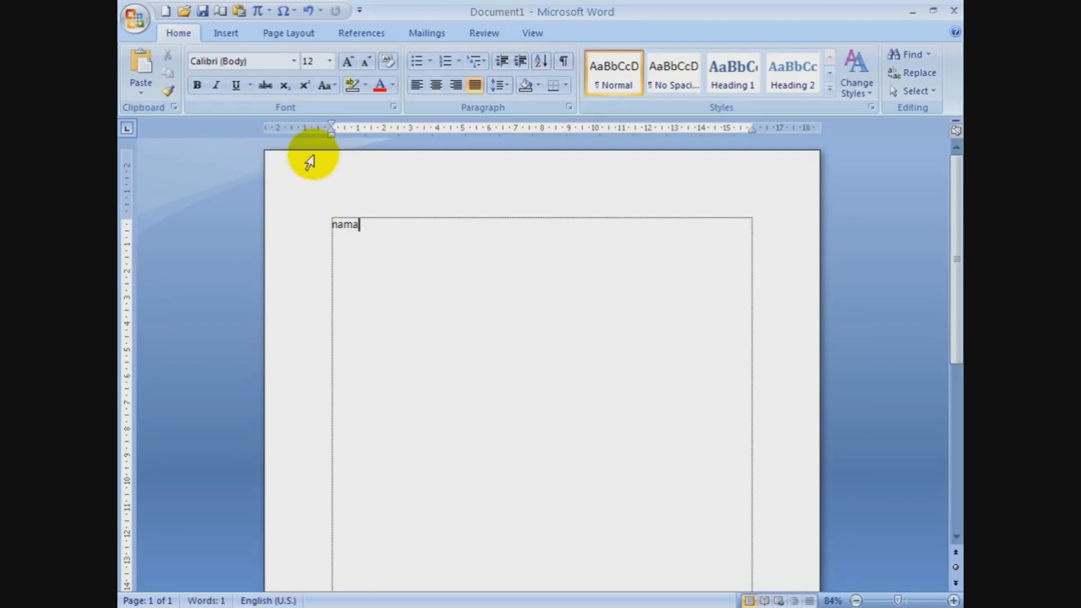
pyautogui.click(398, 132)
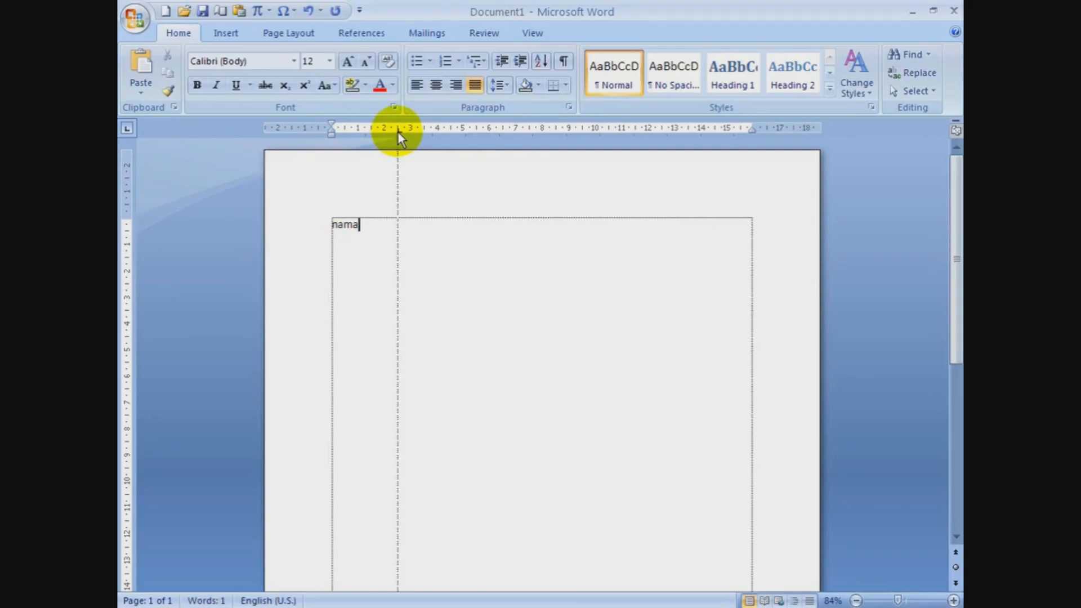
pyautogui.press('Tab')
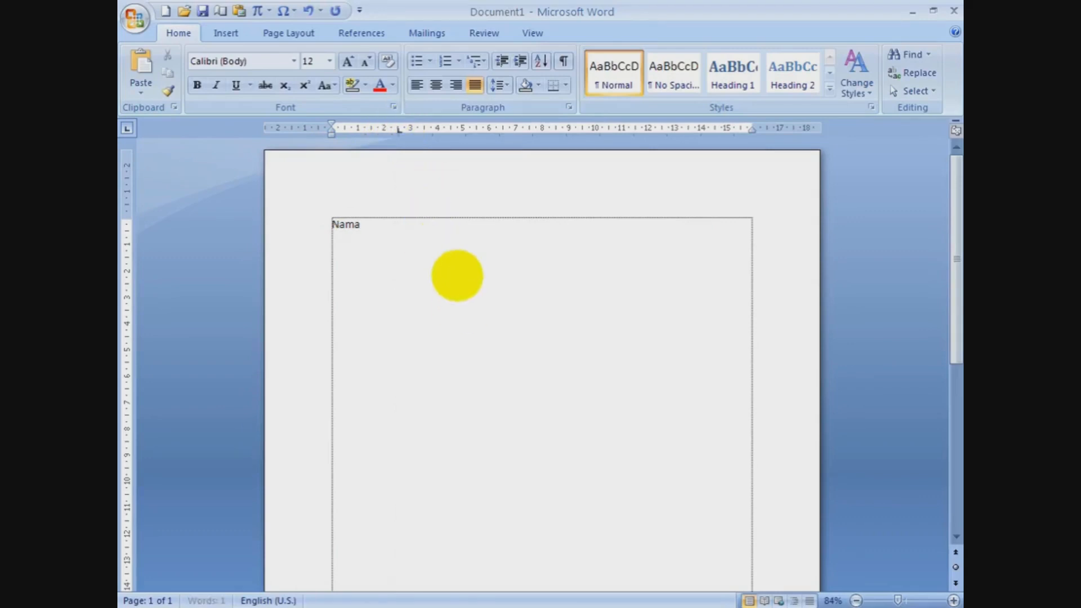
# Fill in the person's name after a colon and add the line "Kelas : syukur" aligned at the same tab stop.
pyautogui.write(': andi')
pyautogui.press('Return')
pyautogui.write('kelas')
pyautogui.press('Tab')
pyautogui.write(': syukur')
pyautogui.press('Return')
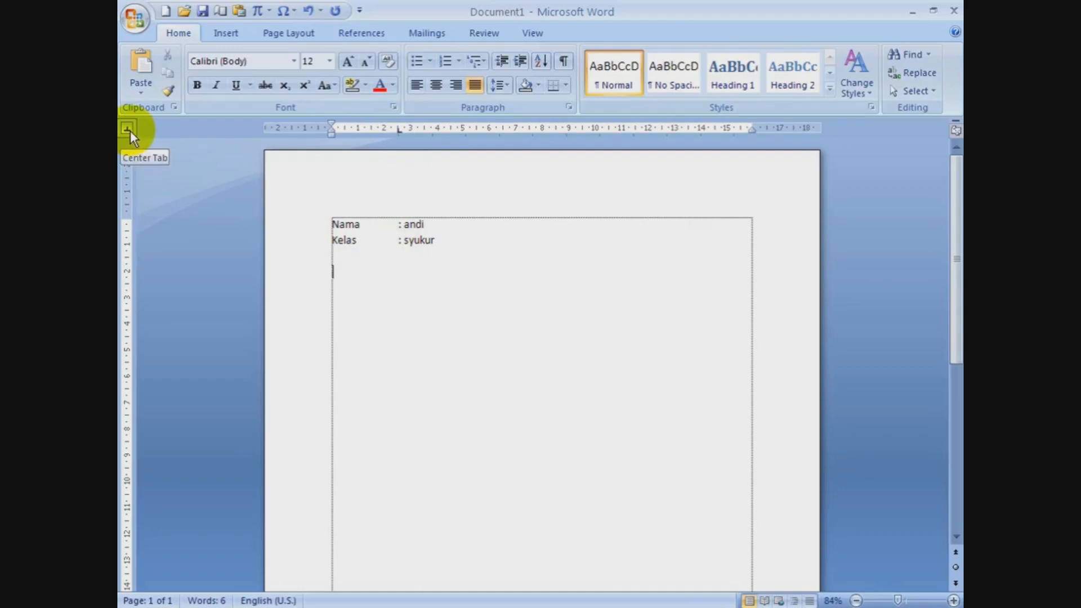
# Place a center tab stop at 9.5 cm and enter "Bangkinang, 20 maret 2009" centered on it.
pyautogui.click(583, 129)
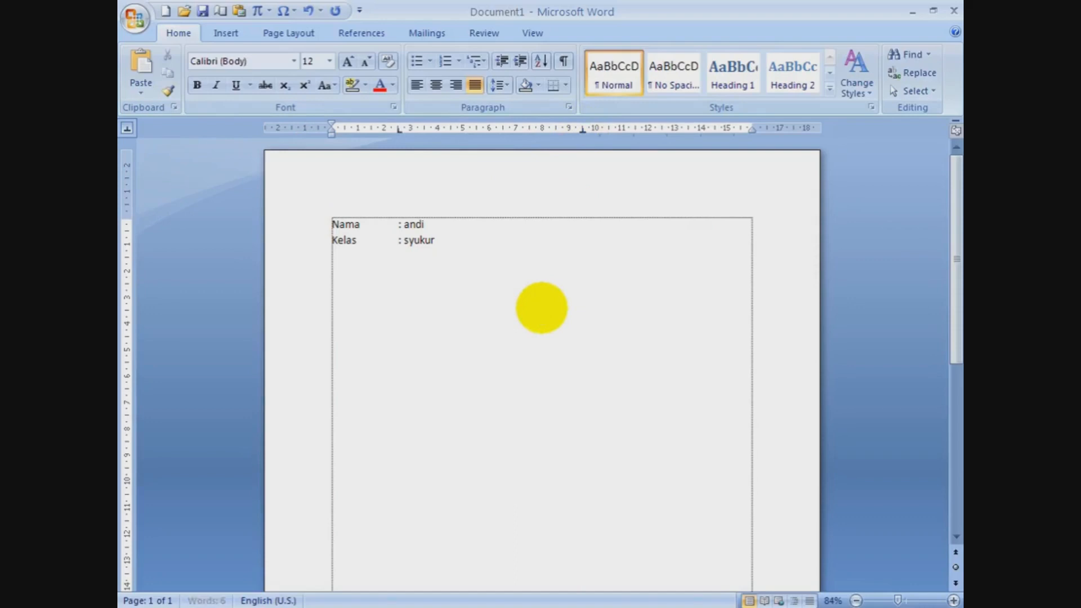
pyautogui.press('Tab')
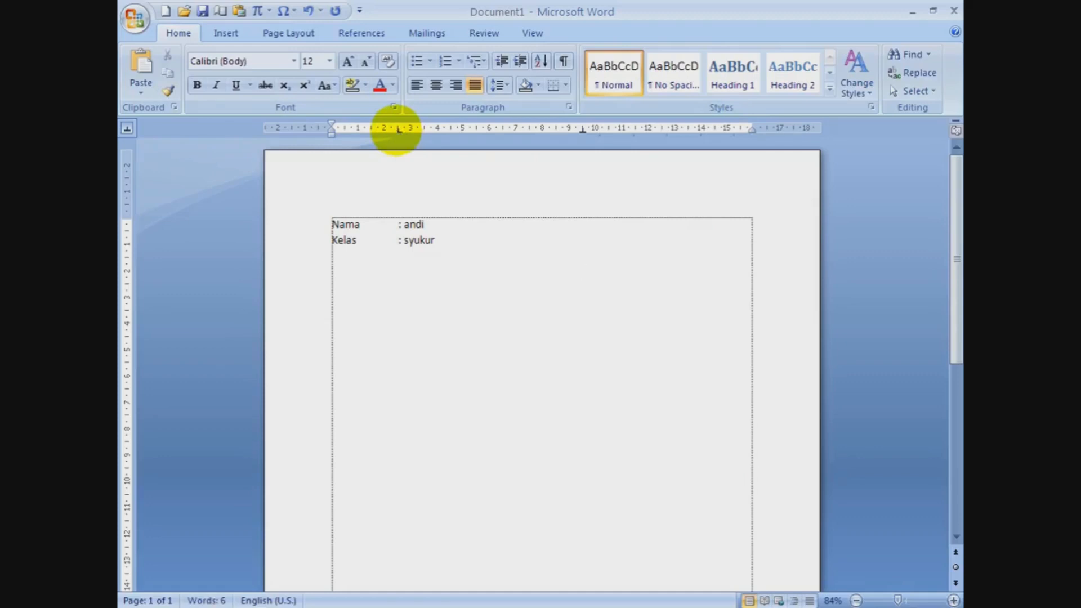
pyautogui.write('gkinang, 20 mar')
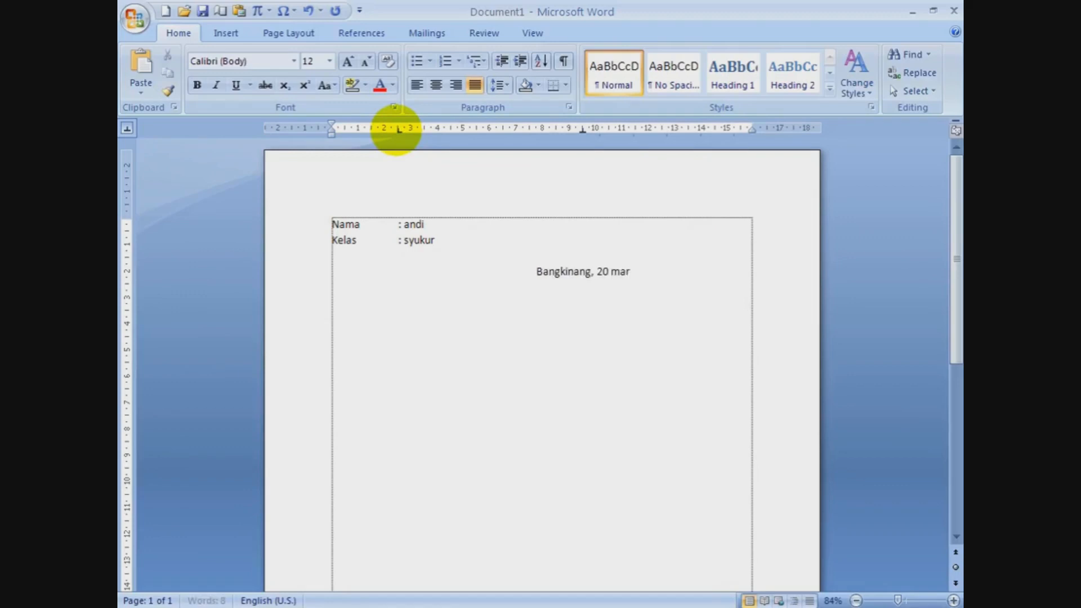
pyautogui.write('et 2009')
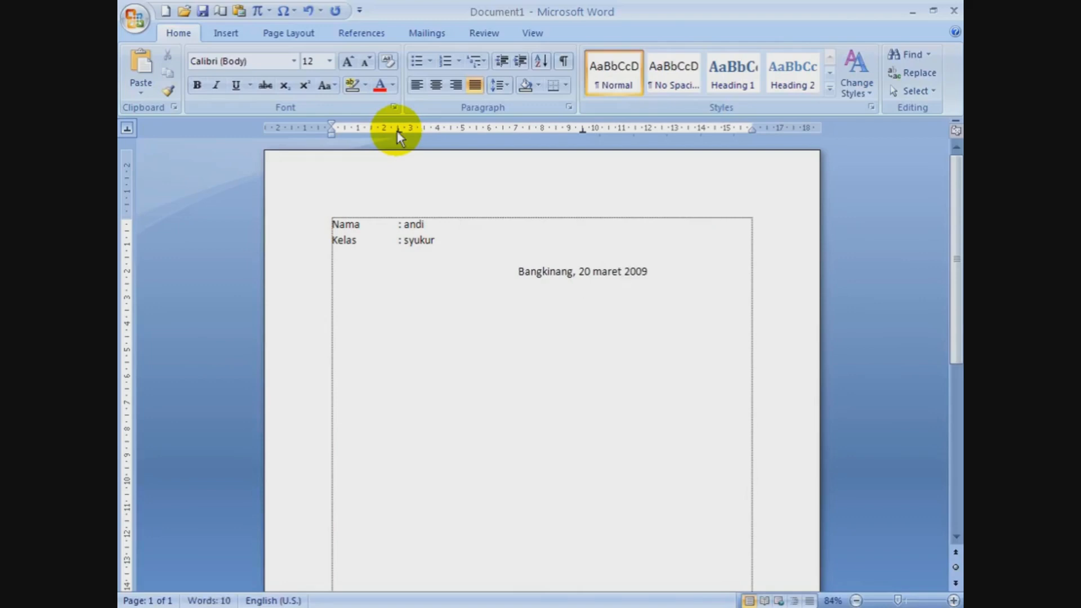
# Complete the centered signature block with "Kepala Sekolah", a placeholder name and an NIP line with the employee number.
pyautogui.write('Sekolah')
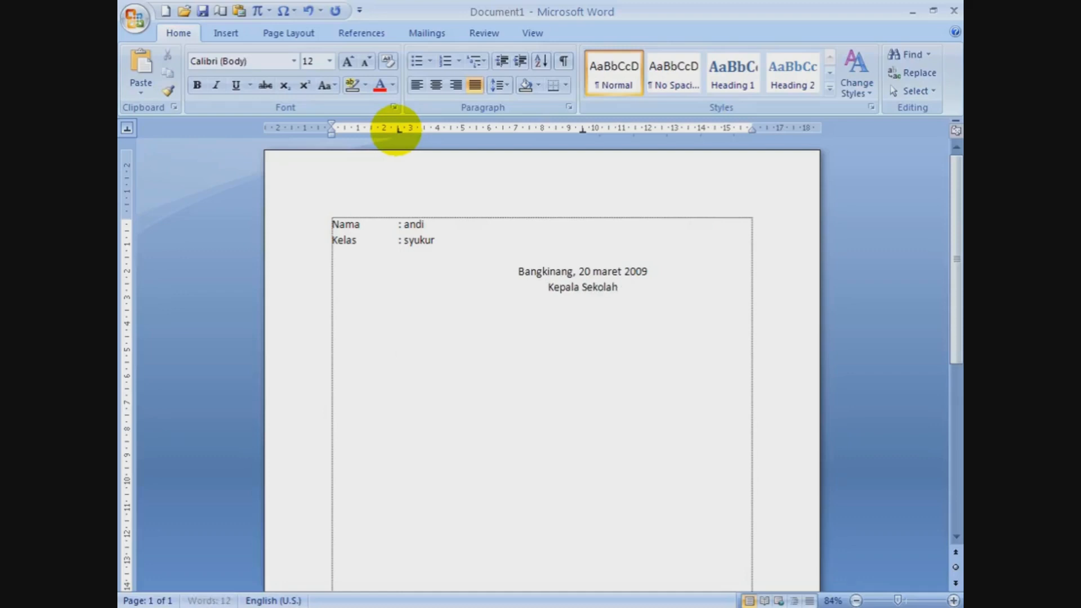
pyautogui.write('jfksdjkfjlsdjfl ')
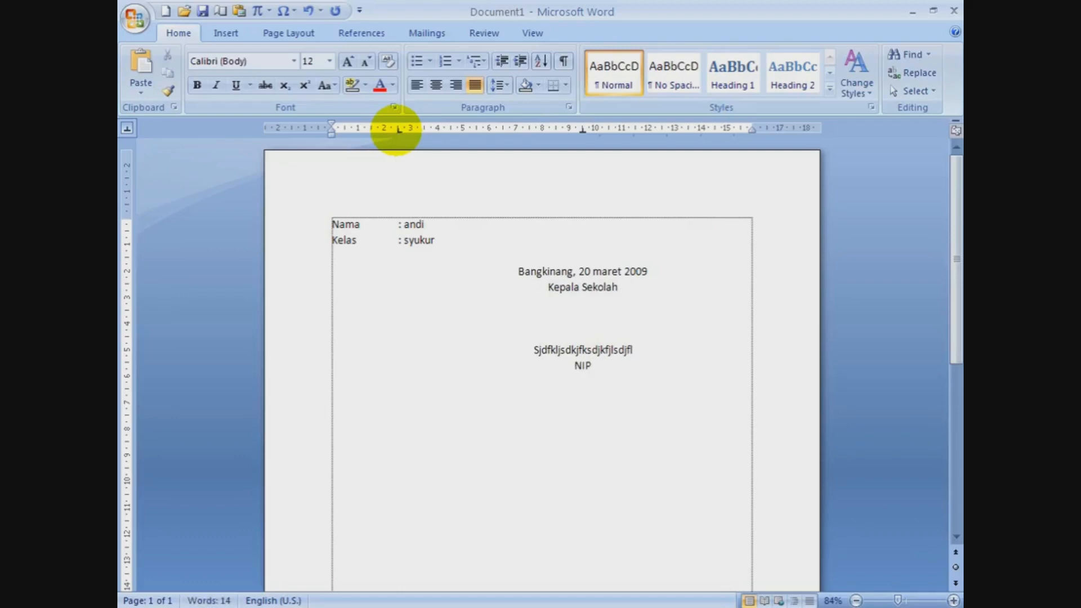
pyautogui.write('. 123456')
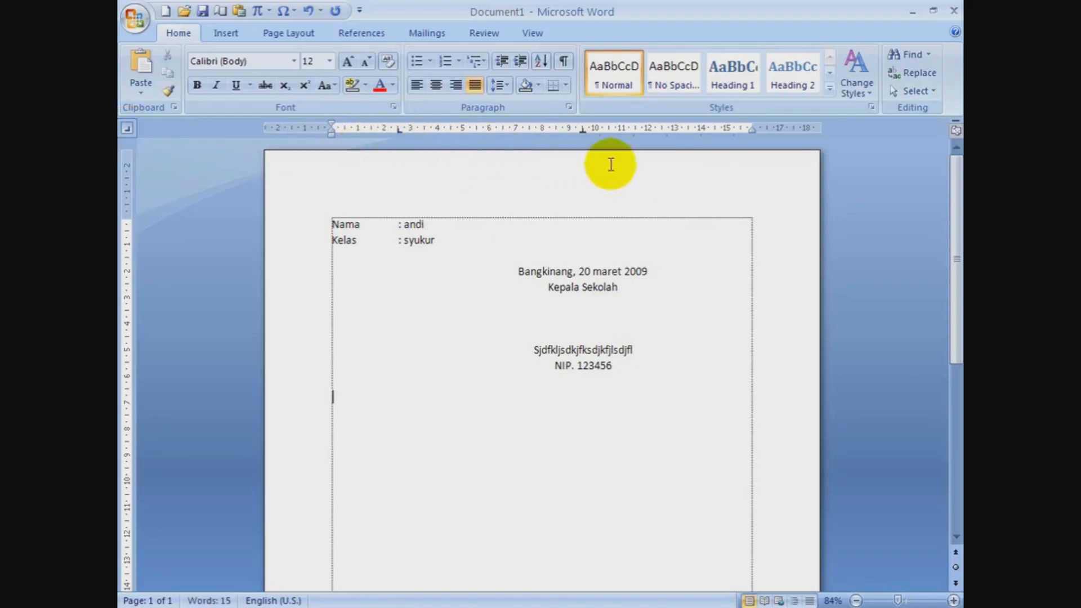
pyautogui.click(542, 128)
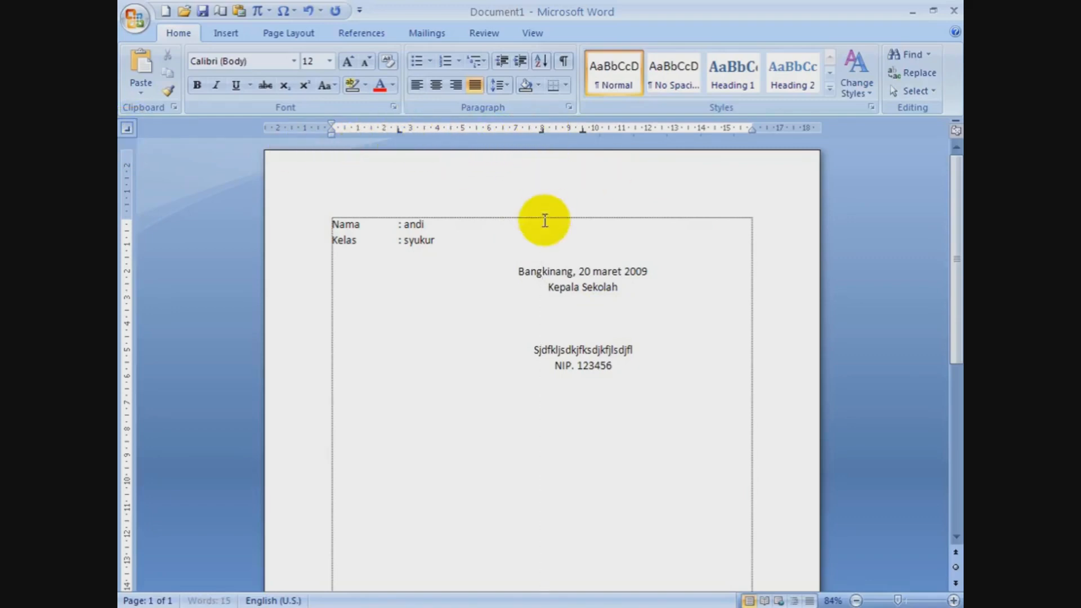
pyautogui.click(501, 441)
pyautogui.press('Tab')
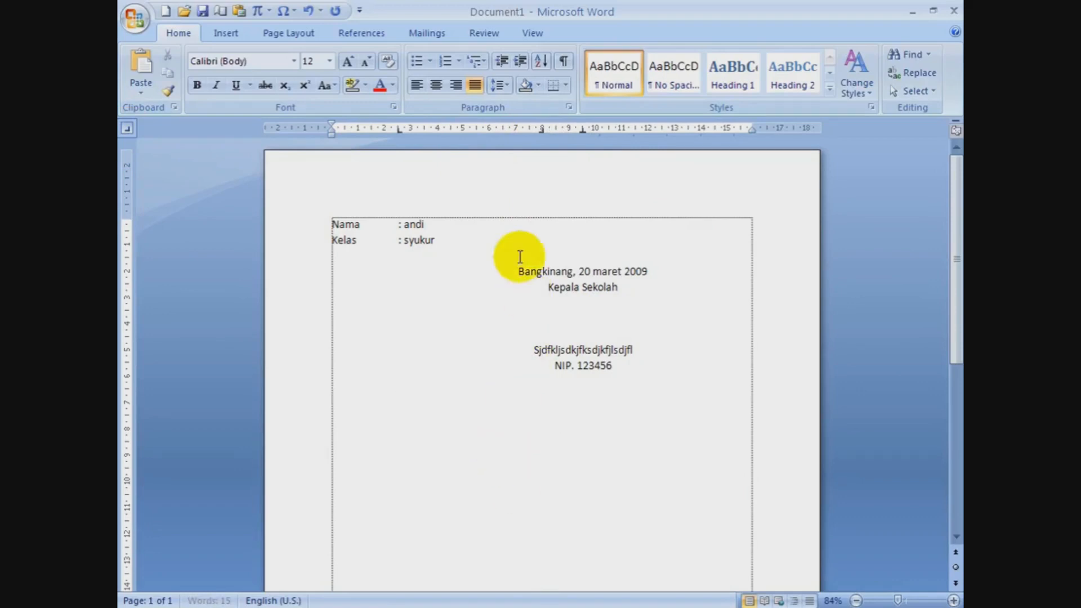
pyautogui.click(542, 130)
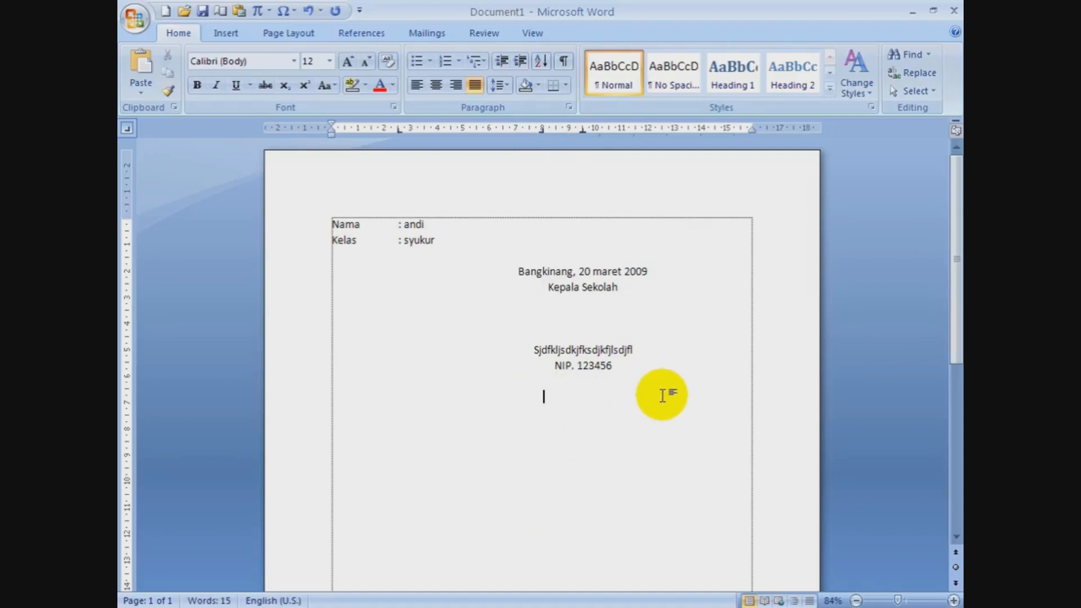
pyautogui.write('123468')
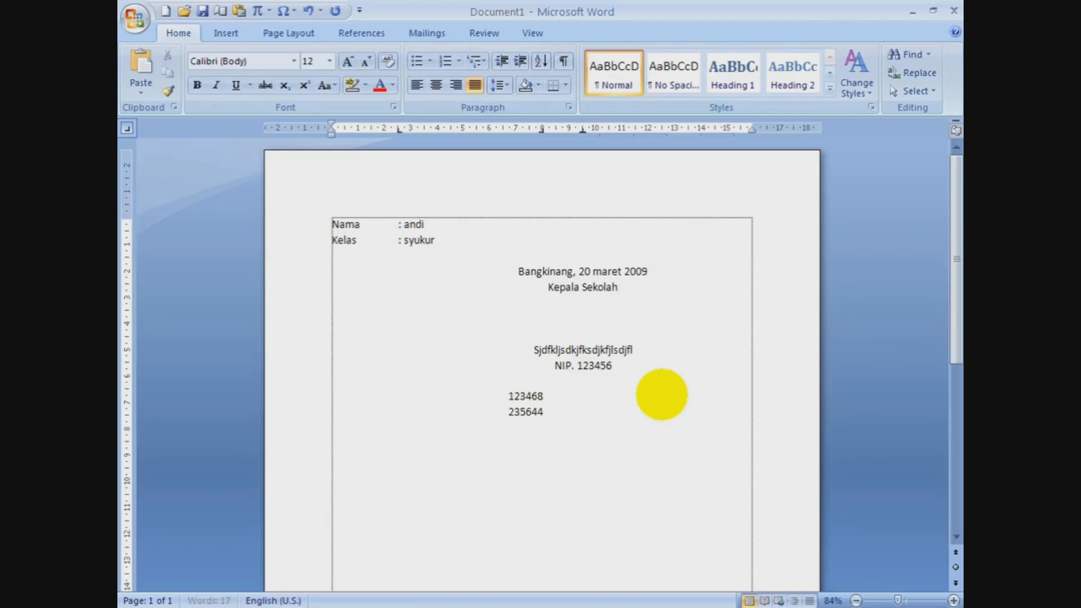
pyautogui.write('658')
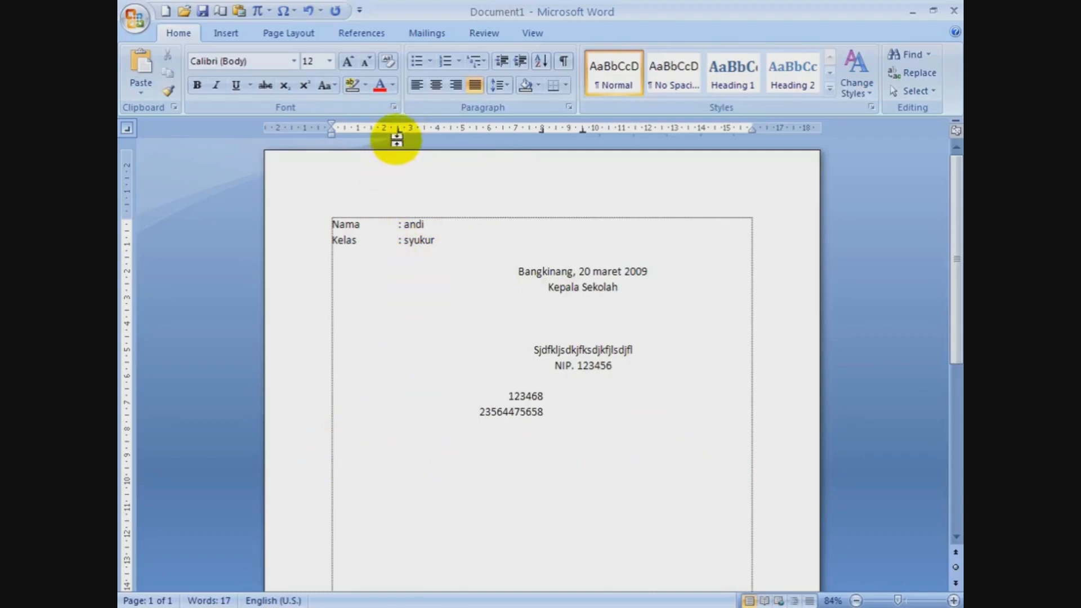
# Remove the 2.5 cm, 8 cm and 9.5 cm tab stops from the current line below the numbers.
pyautogui.moveTo(399, 131); pyautogui.dragTo(394, 144)
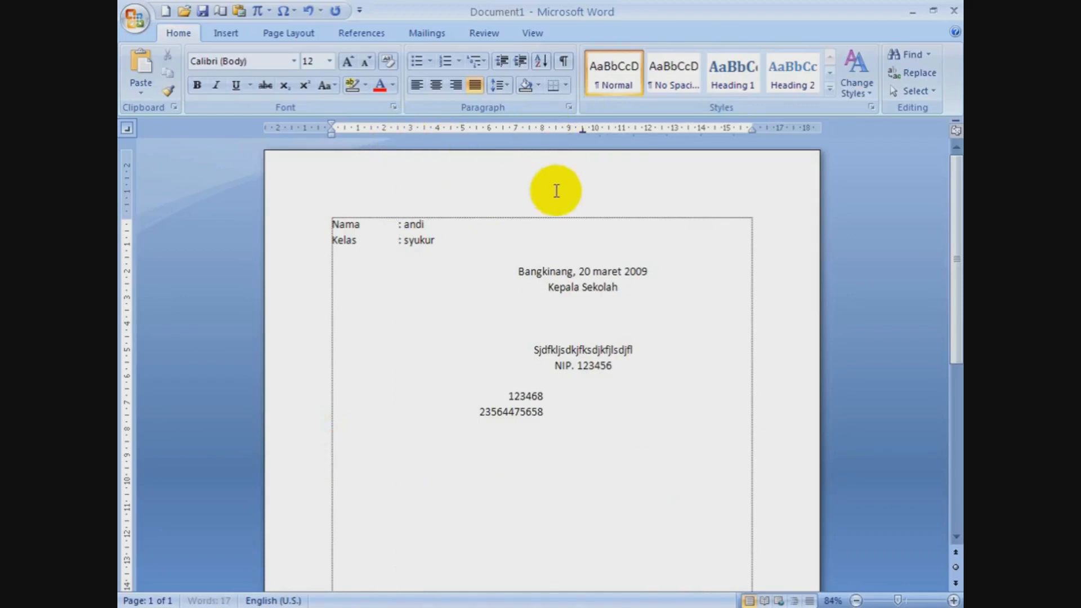
pyautogui.moveTo(583, 130); pyautogui.dragTo(574, 251)
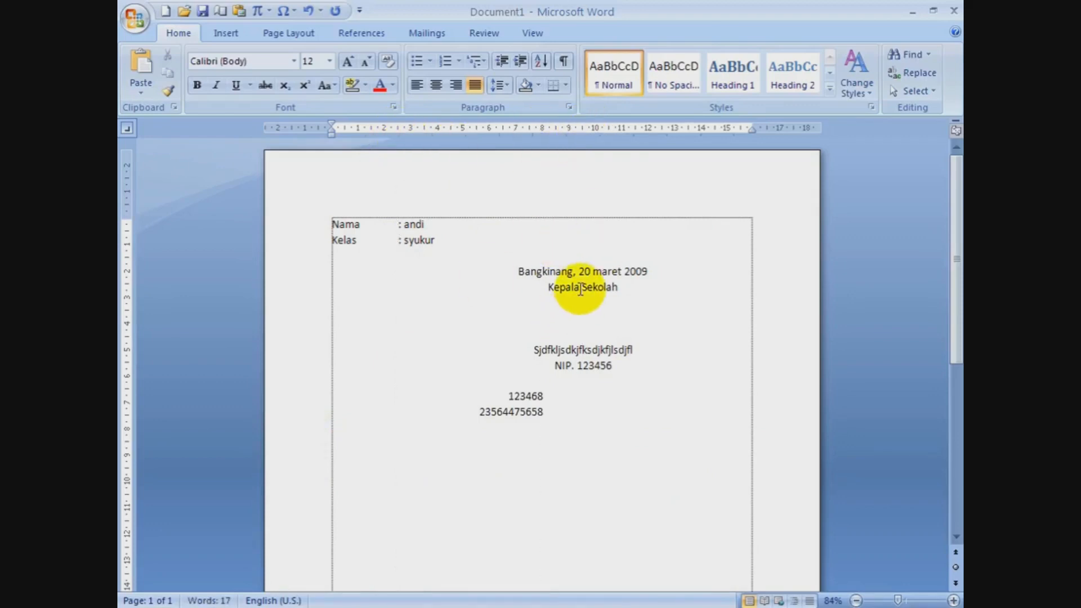
pyautogui.click(398, 469)
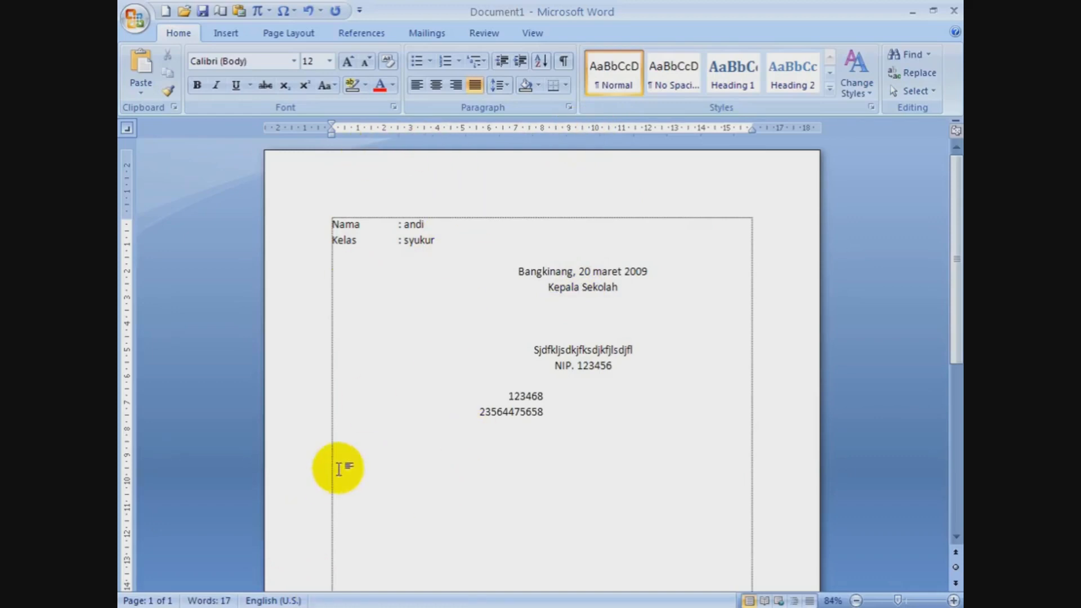